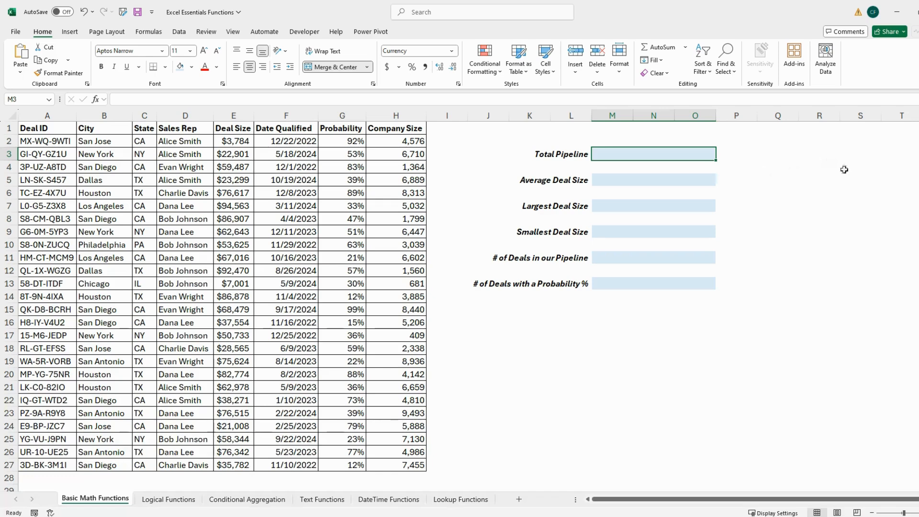
- Begin a SUM formula in the Total Pipeline cell that covers the deal sizes in E2:E27
type("=SUM(")
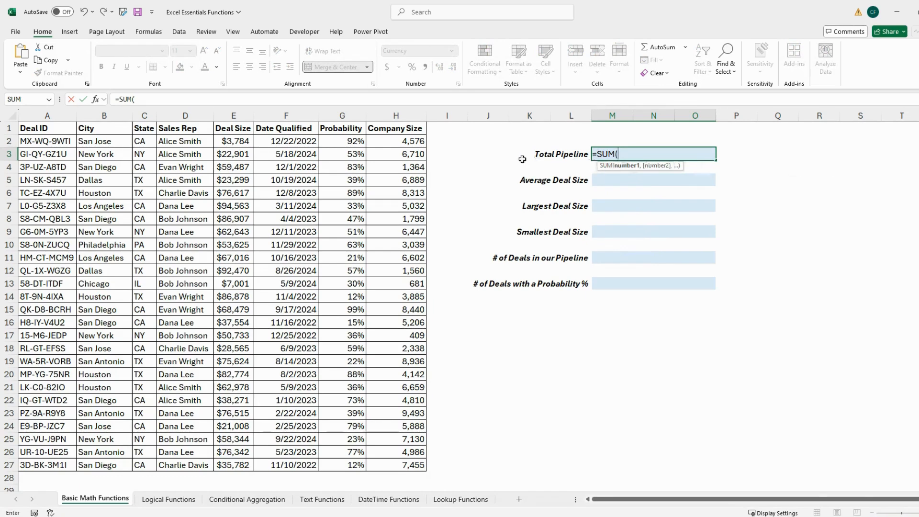
left_click_drag(241, 142, 233, 461)
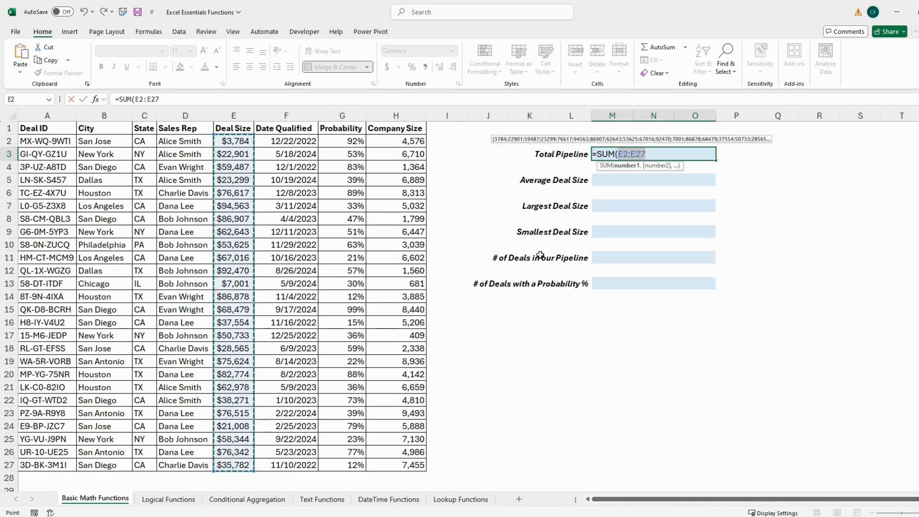
left_click(667, 157)
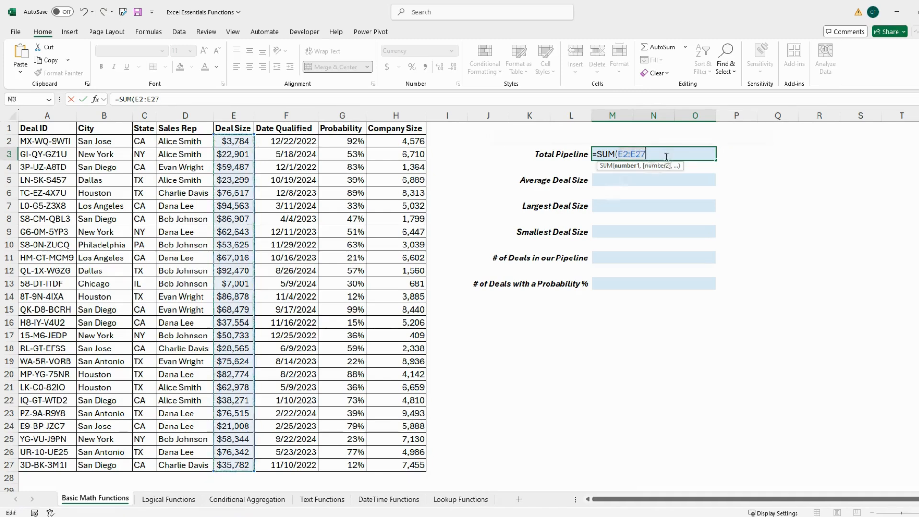
key("BackSpace")
key("BackSpace")
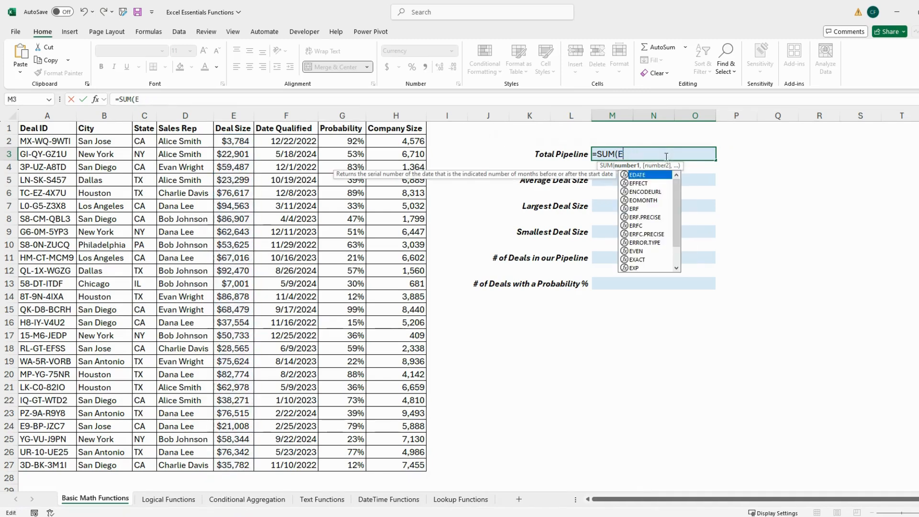
type("2:E27")
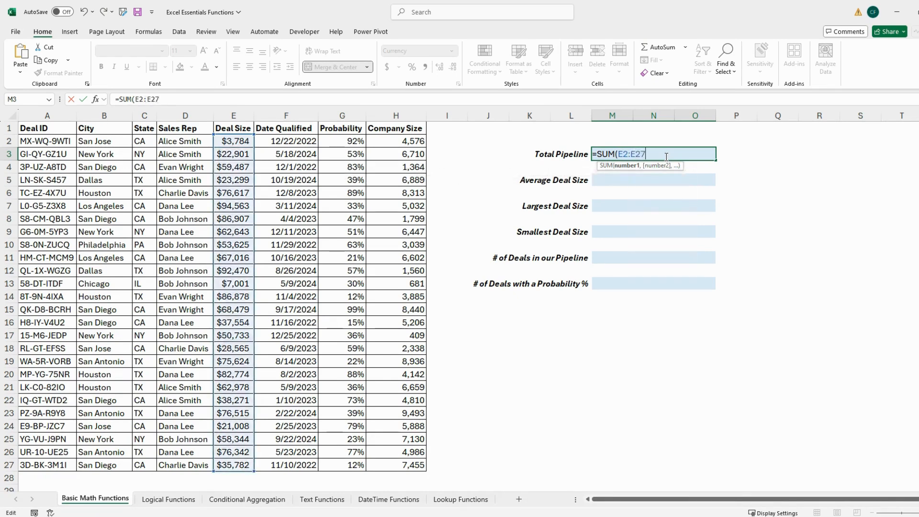
- Change the SUM range in the Total Pipeline formula to the entire column, E:E
key("BackSpace")
key("BackSpace")
key("BackSpace")
key("BackSpace")
key("BackSpace")
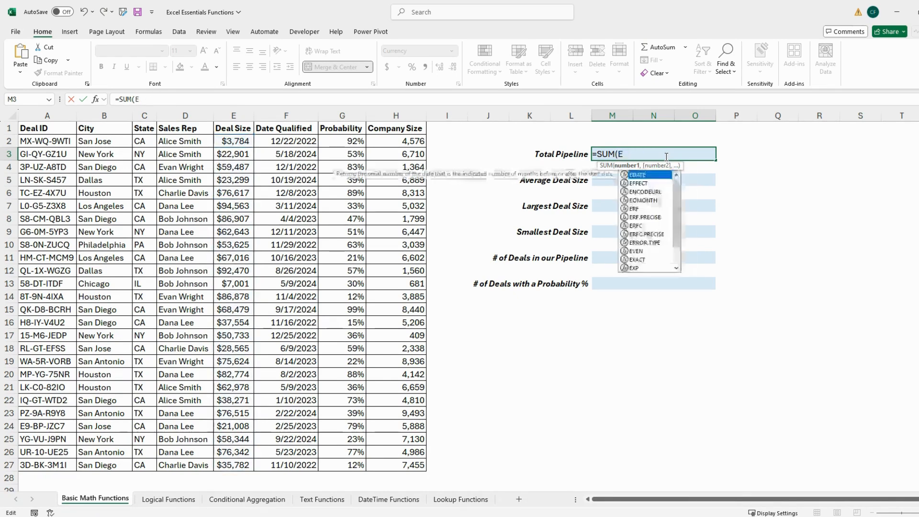
type(":E")
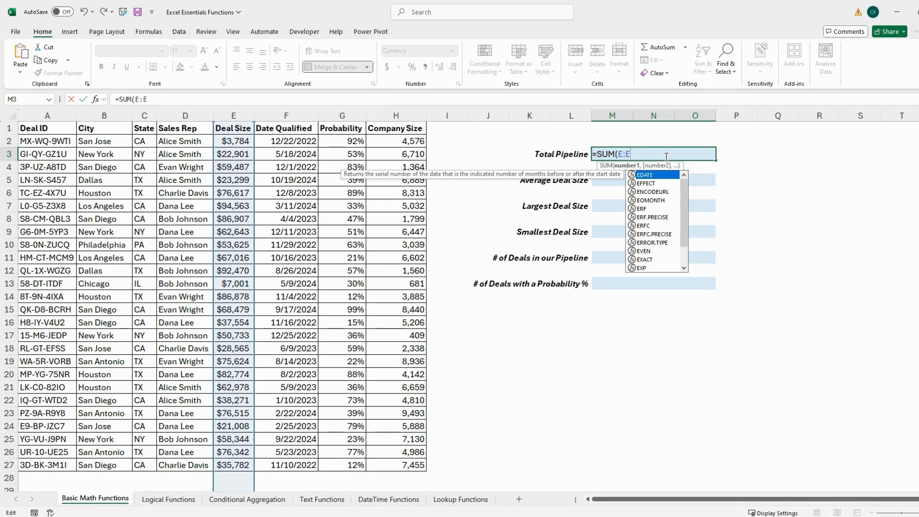
- Limit the Total Pipeline formula's range to E2:E27 and commit it as =SUM(E2:E27)
key("BackSpace")
key("BackSpace")
type("2")
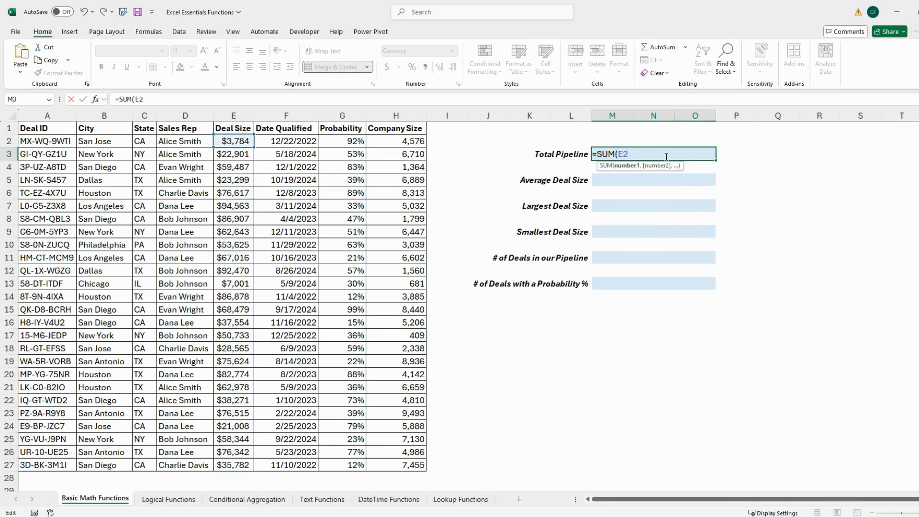
type(":E27)")
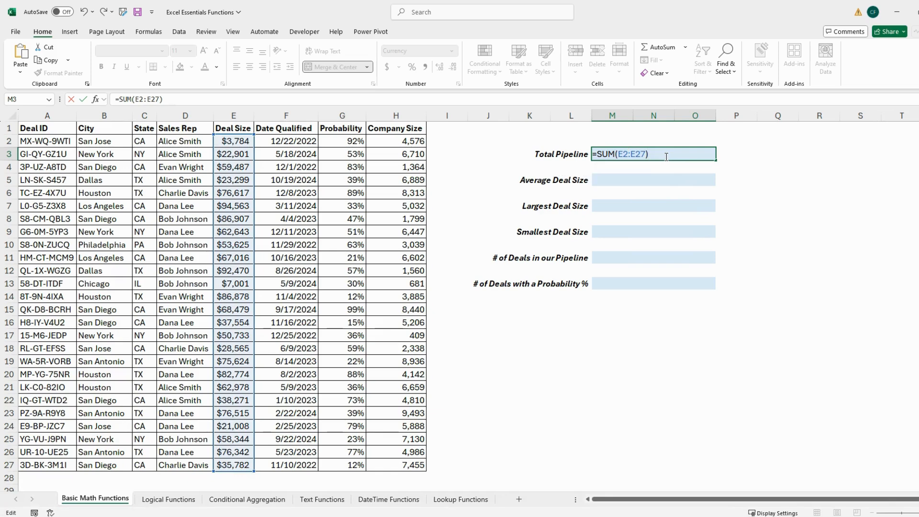
key("Return")
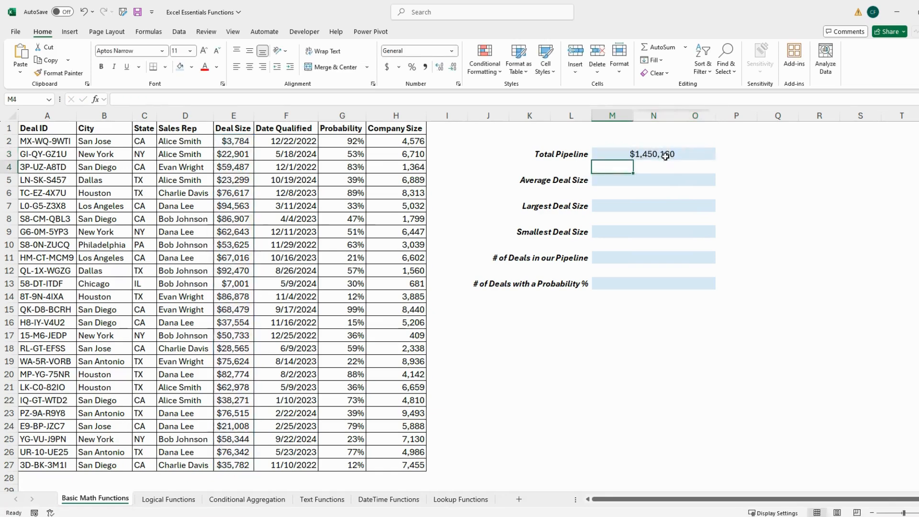
left_click(846, 202)
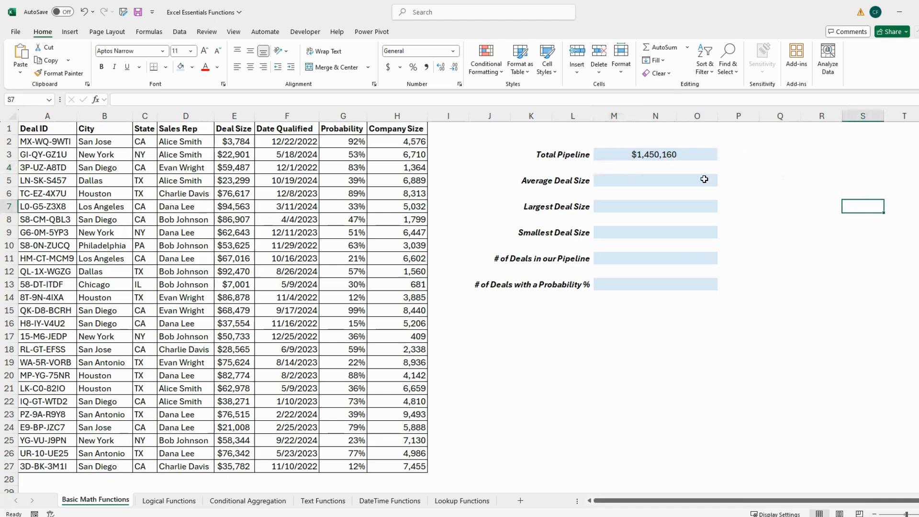
- Calculate the Average Deal Size in its cell with =AVERAGE(E2:E27)
left_click(689, 180)
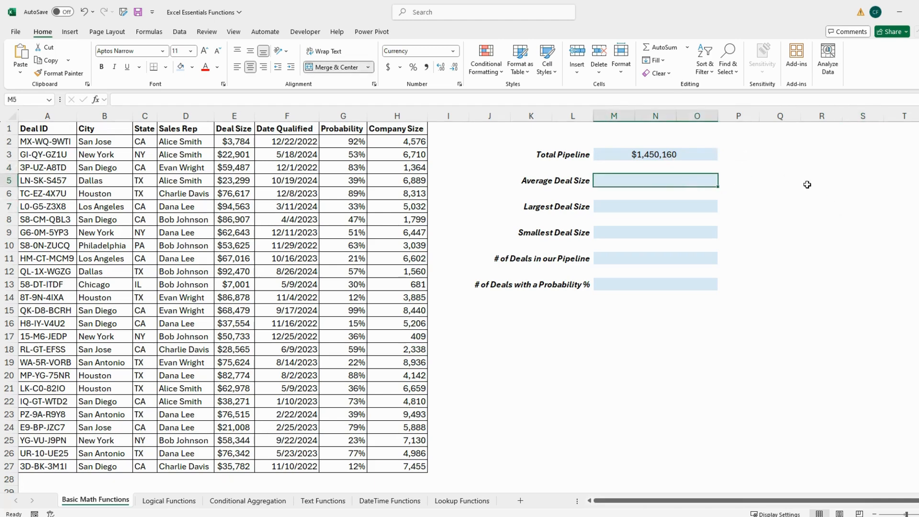
type("=A")
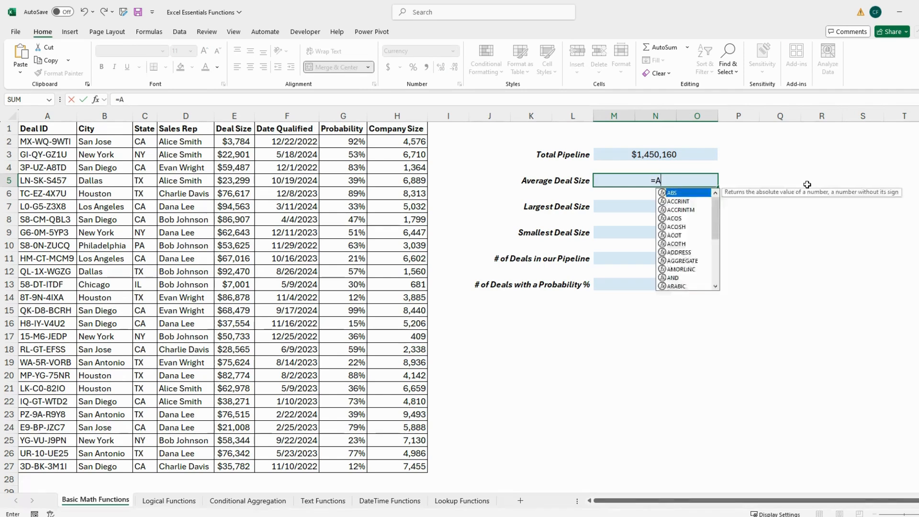
type("VERAGE(")
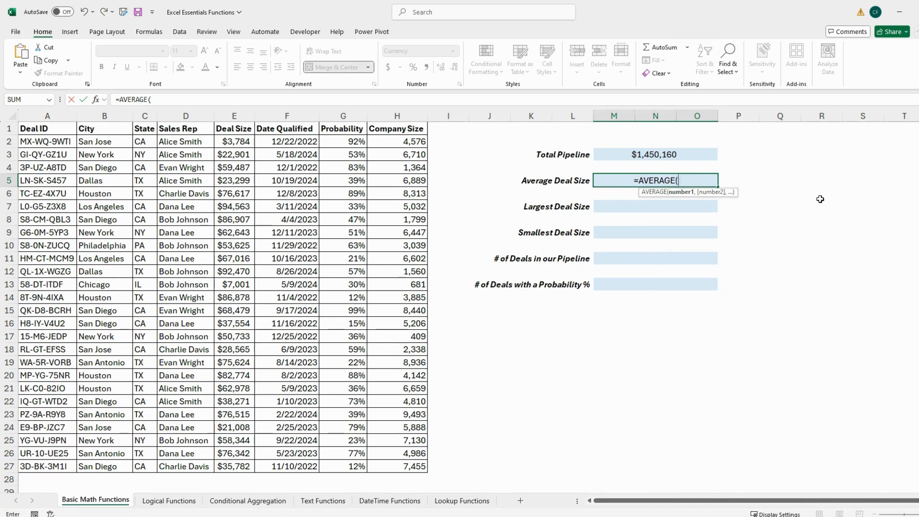
left_click(243, 143)
left_click_drag(243, 143, 244, 466)
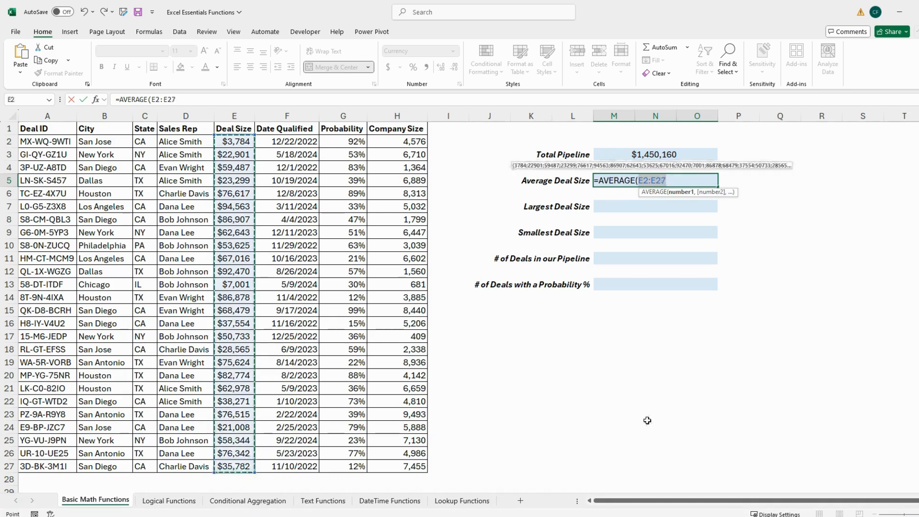
type(")")
key("Return")
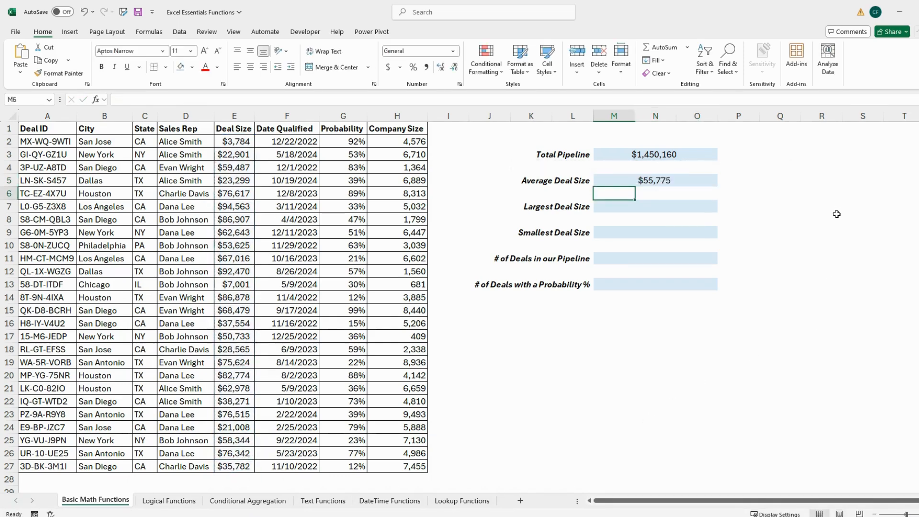
left_click(847, 211)
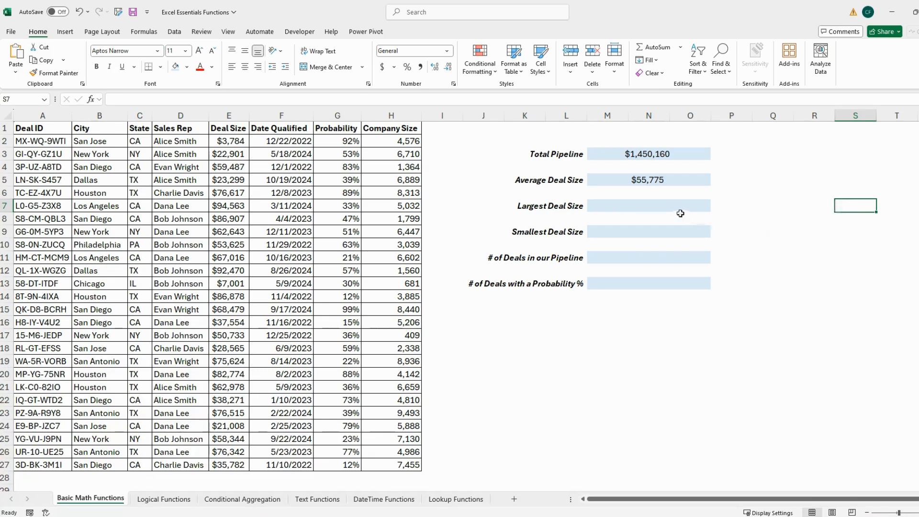
- Calculate the Largest Deal Size in its cell using the MAX function over E2:E27
left_click(665, 208)
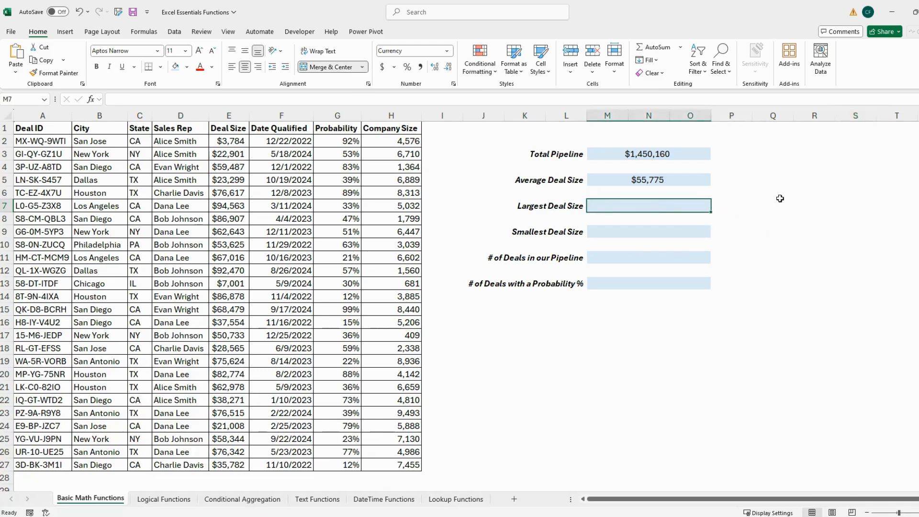
type("=MAX")
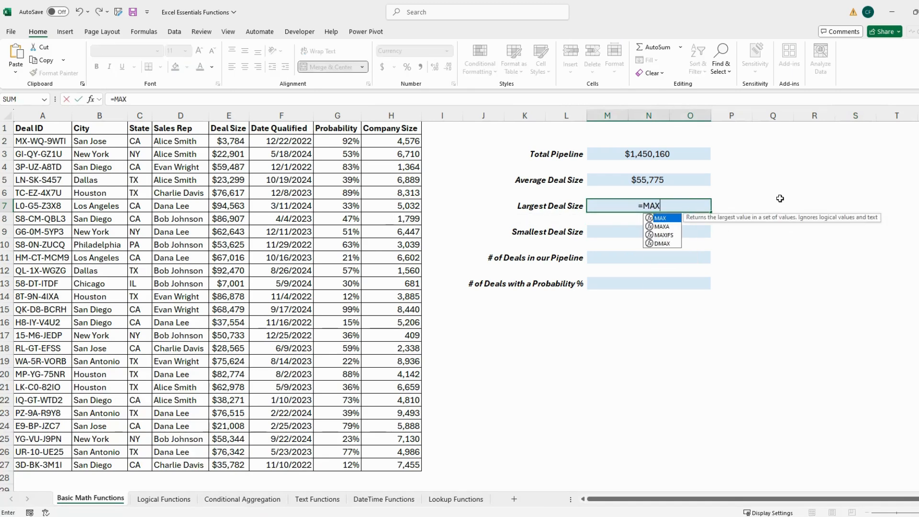
type("(")
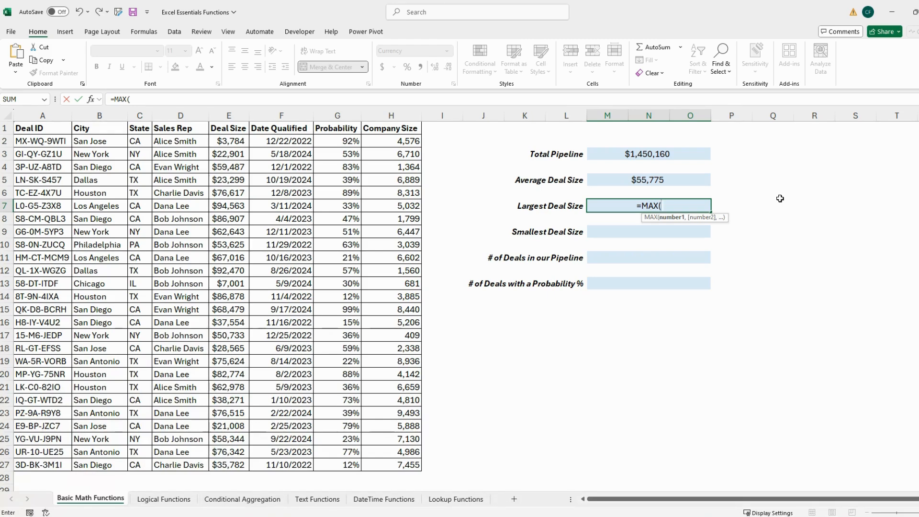
left_click_drag(239, 143, 229, 464)
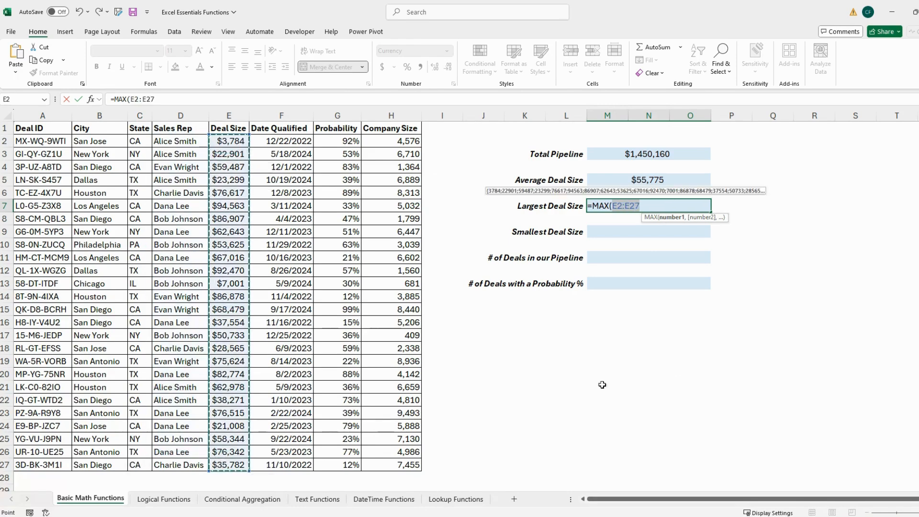
key("Return")
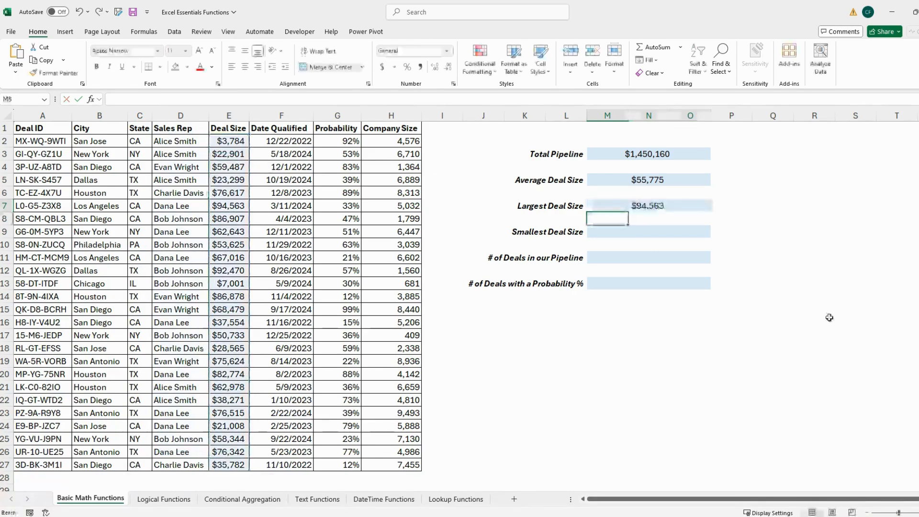
left_click(804, 232)
left_click(861, 234)
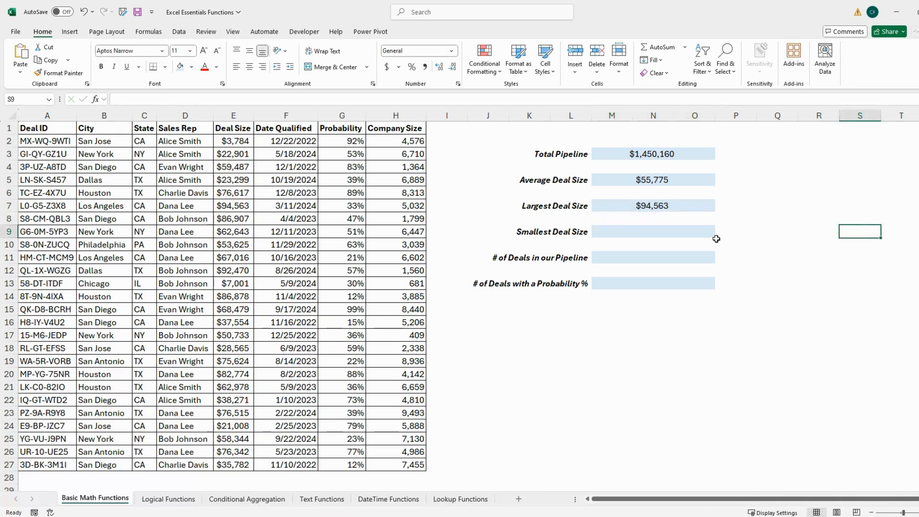
- Calculate the Smallest Deal Size in its cell with =MIN(E2:E27)
left_click(698, 234)
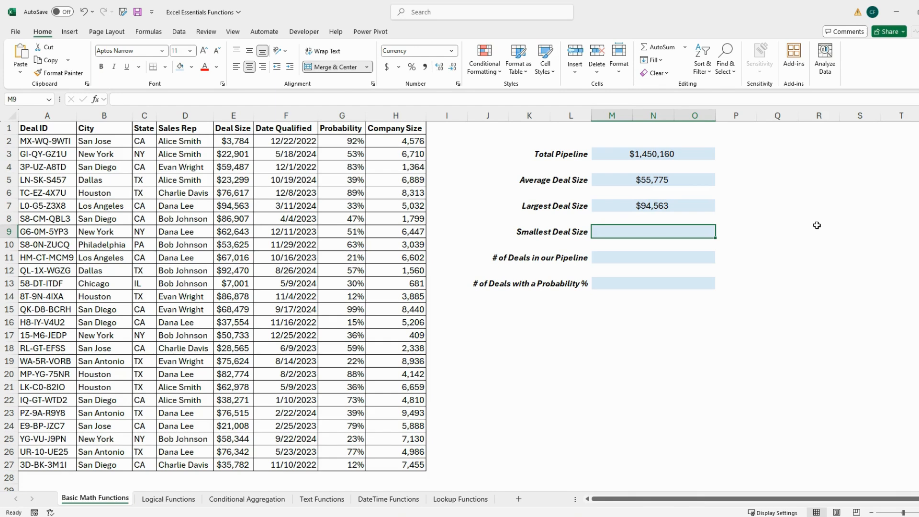
type("=MIN")
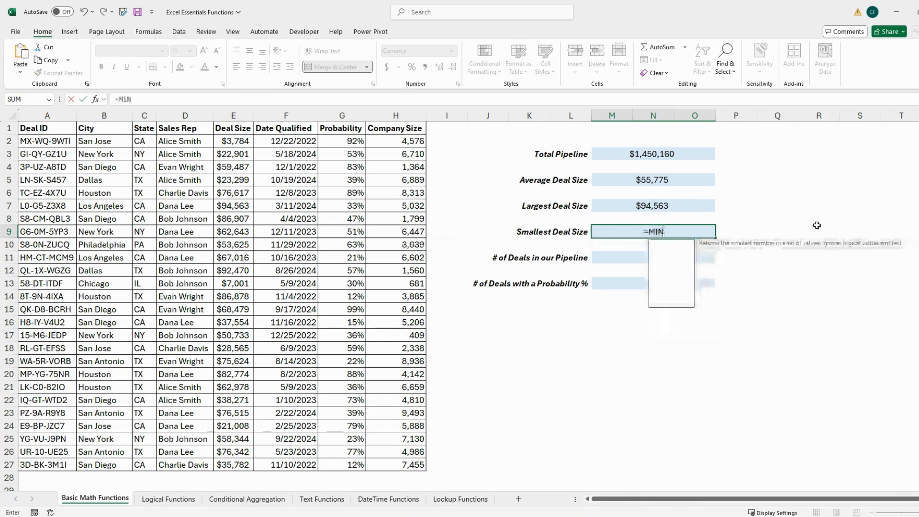
type("(")
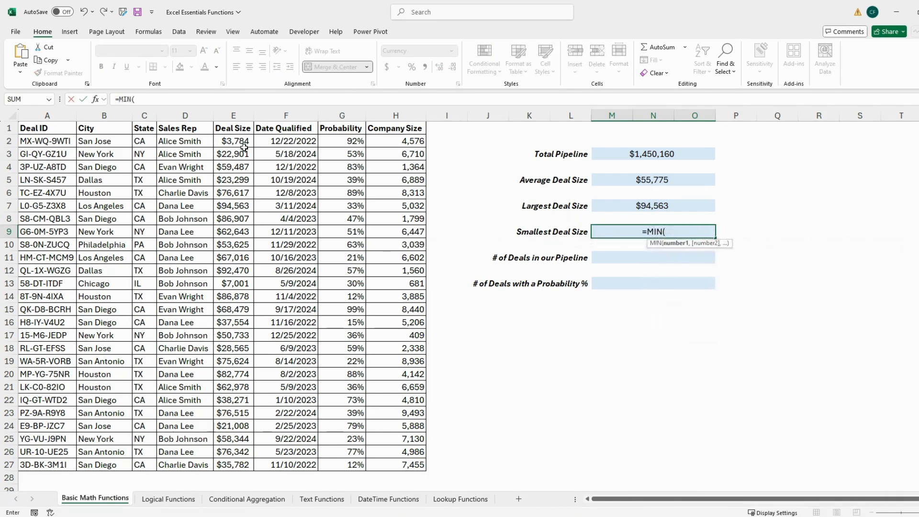
left_click_drag(245, 148, 244, 467)
type(")")
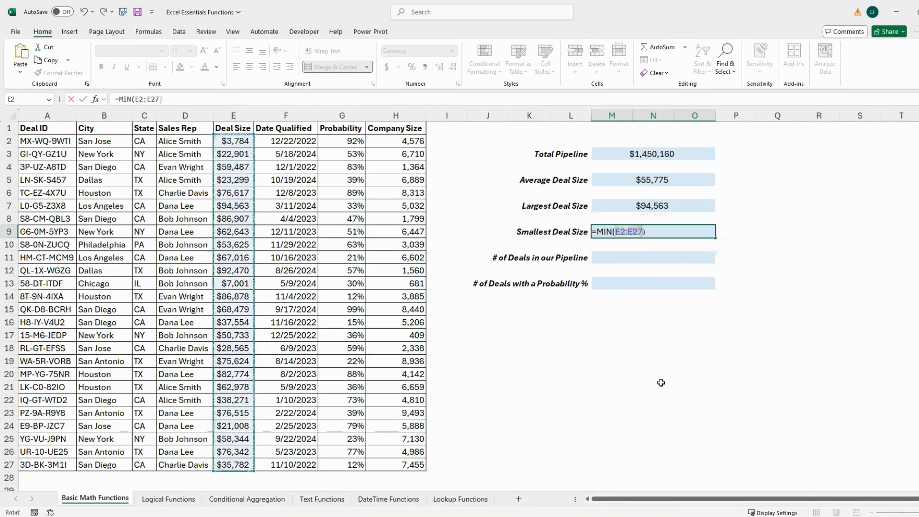
key("Return")
left_click(830, 251)
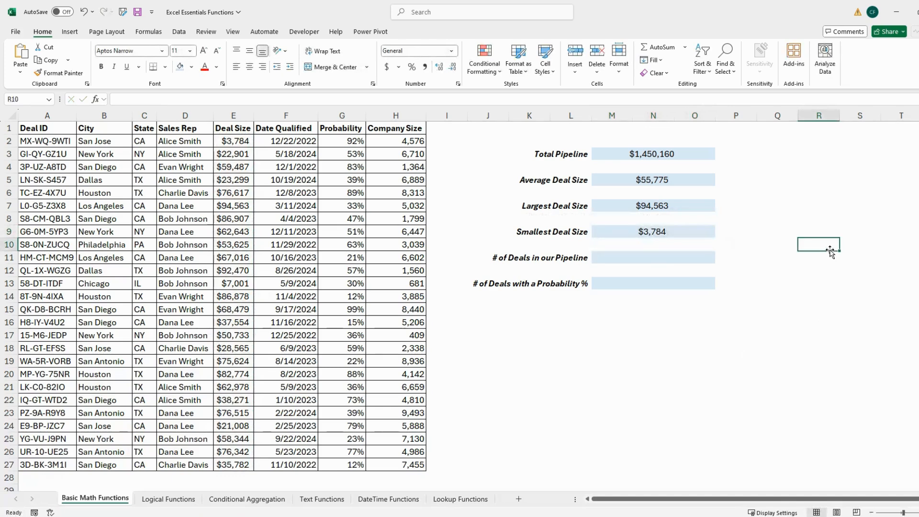
left_click(847, 268)
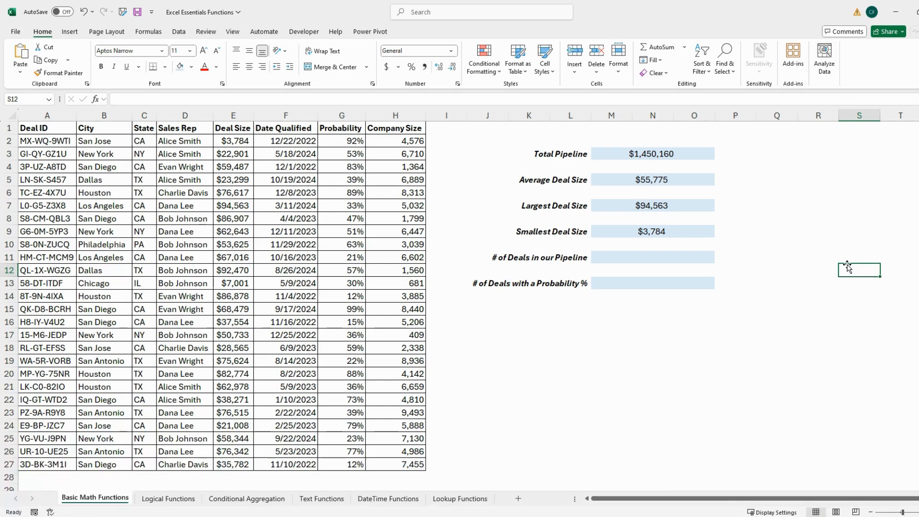
- Count the deals in the # of Deals in our Pipeline cell using COUNTA over the whole Deal ID column, A:A
left_click(677, 259)
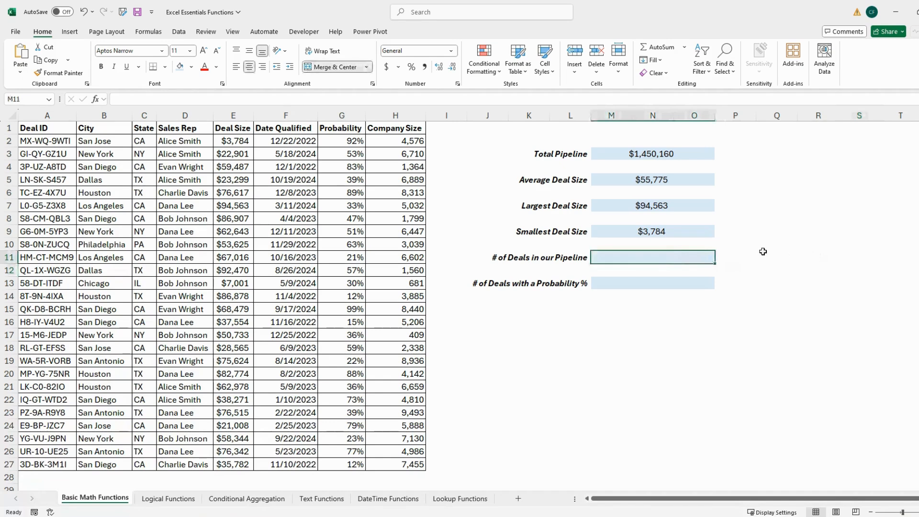
type("=COUNTA")
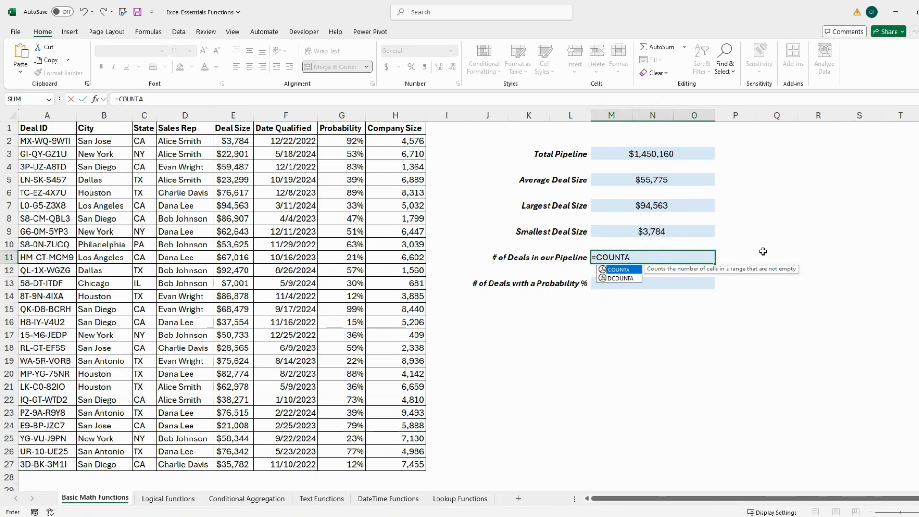
type("(")
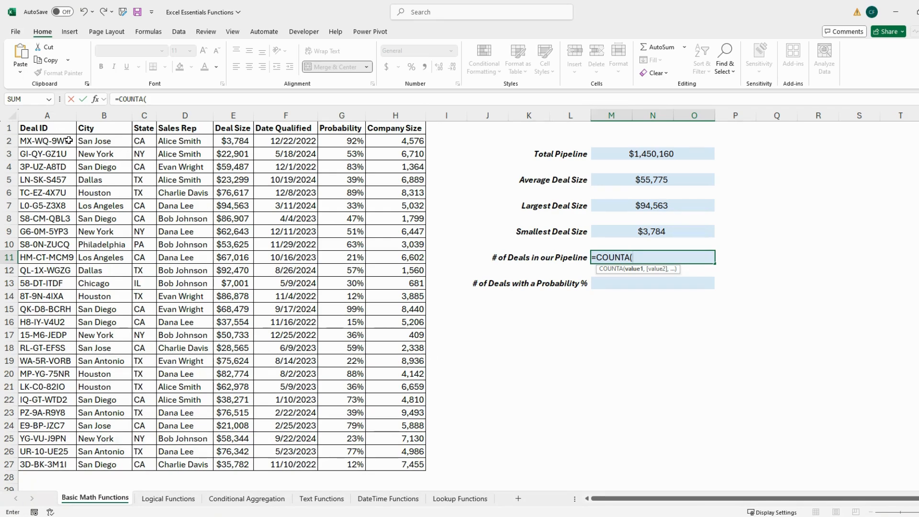
left_click(44, 115)
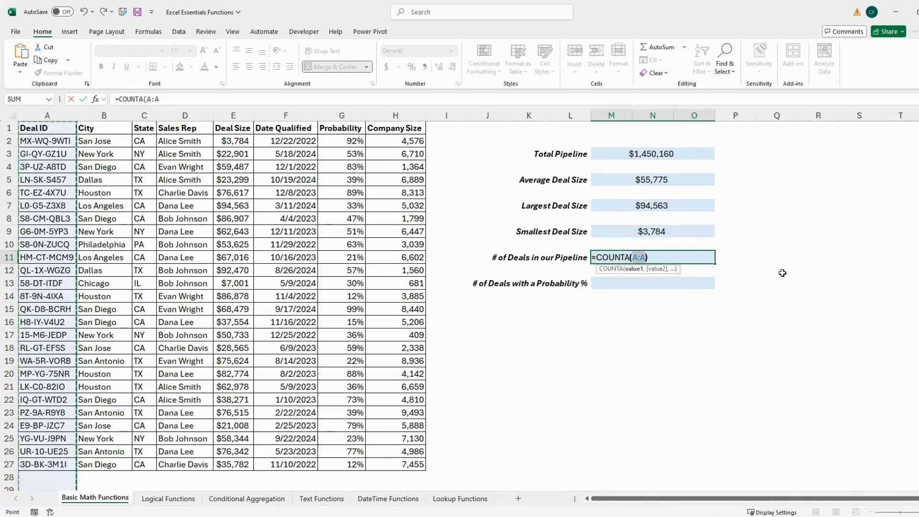
key("Return")
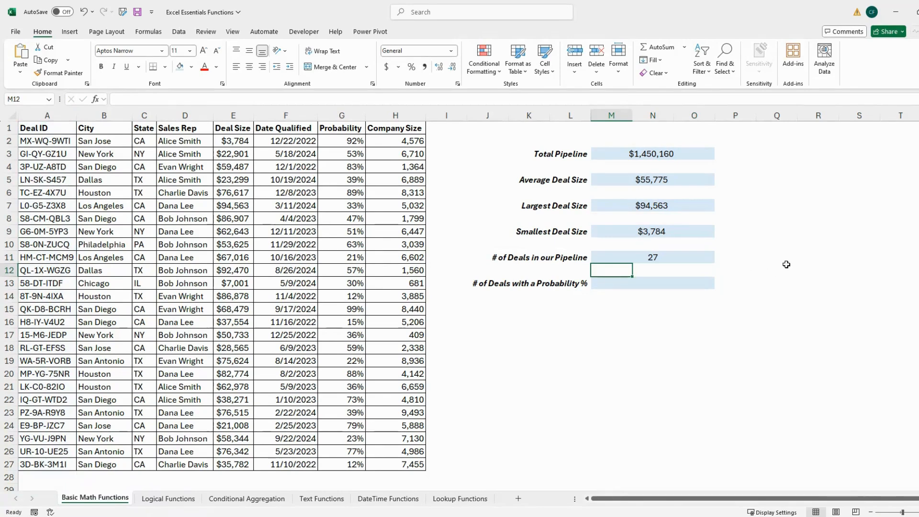
left_click(819, 254)
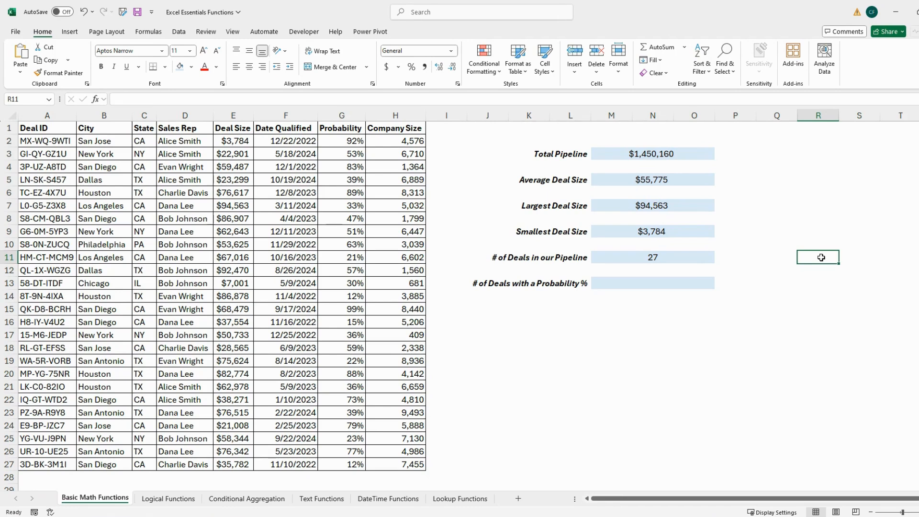
- Limit the # of Deals in our Pipeline count to the data rows by changing its formula to =COUNTA(A2:A27)
left_click(693, 259)
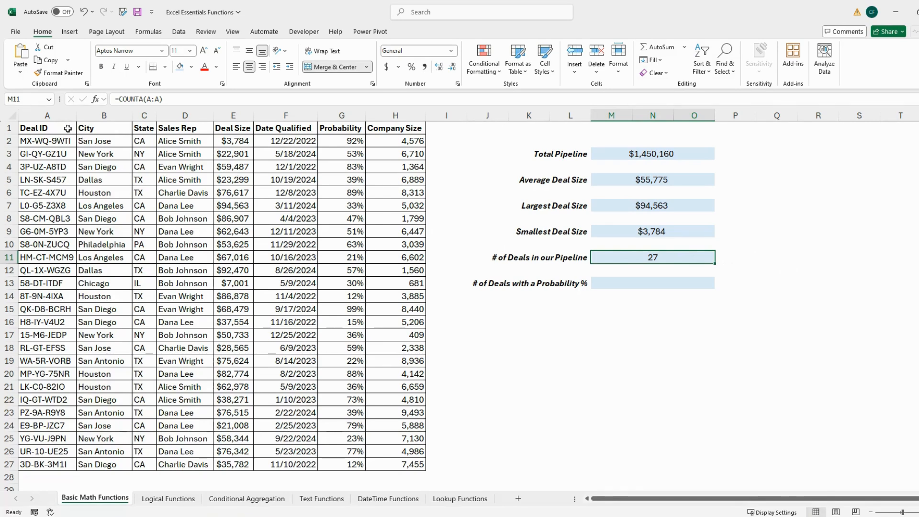
left_click(151, 101)
type("2:A")
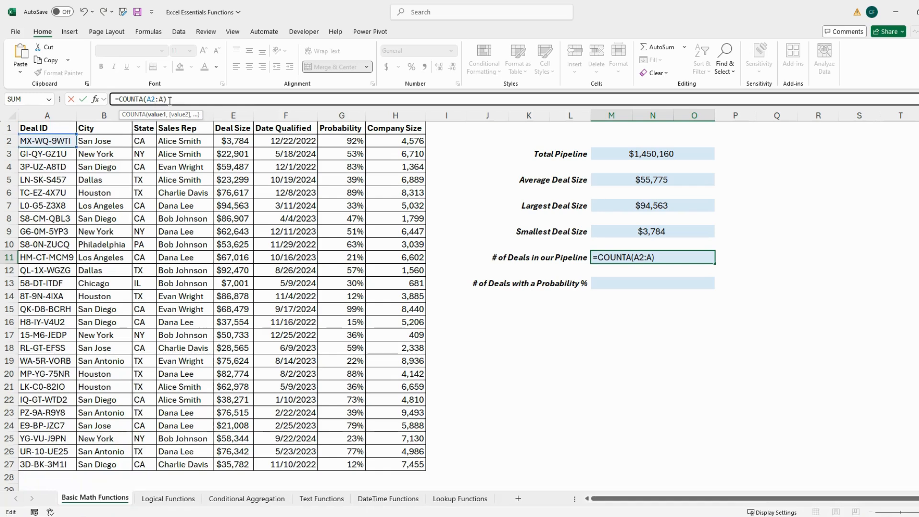
type("27")
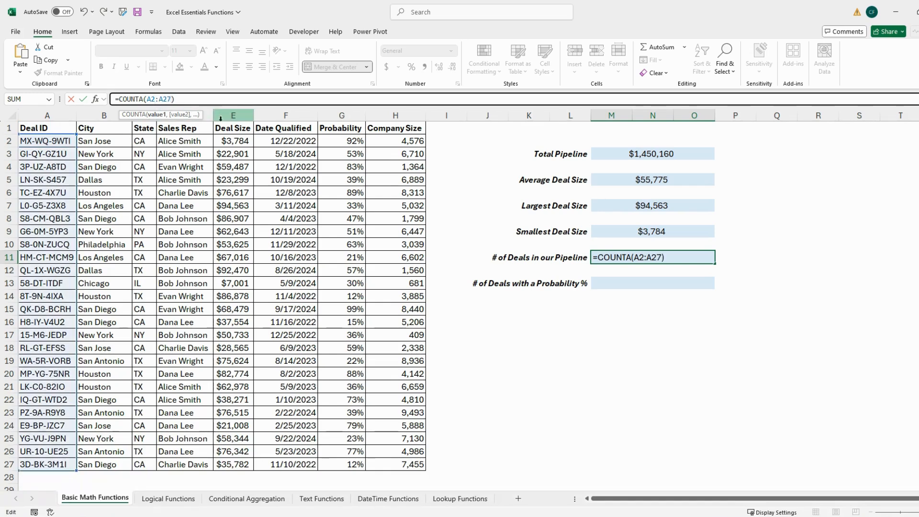
key("Return")
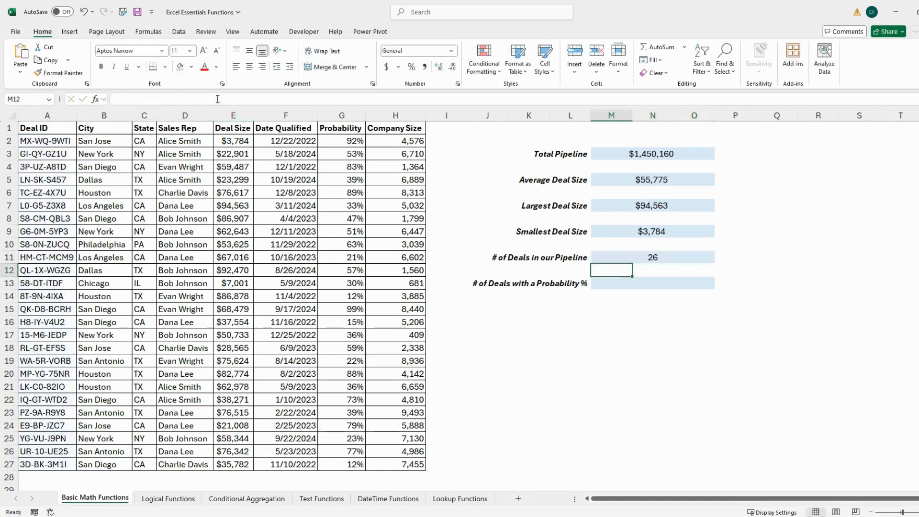
left_click(796, 269)
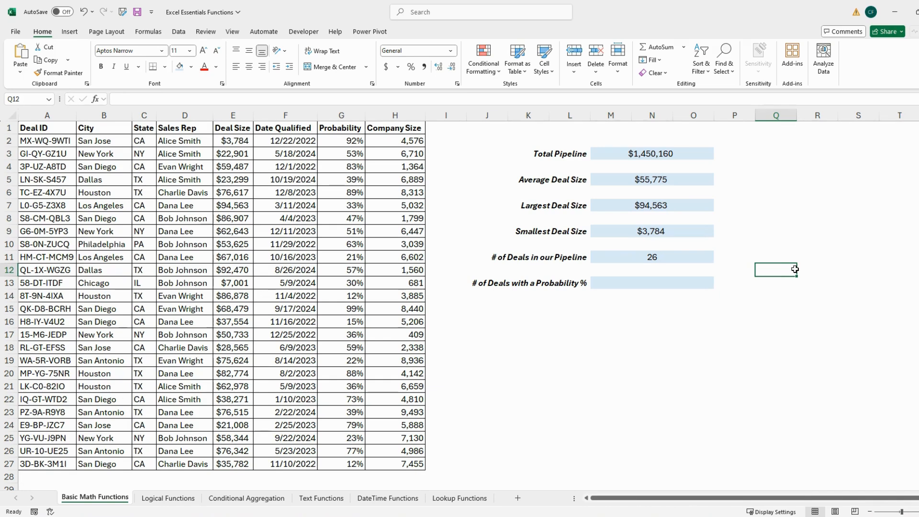
- Count the numeric Probability entries in the # of Deals with a Probability % cell using COUNT over G2:G27
left_click(692, 285)
type("=COUNT")
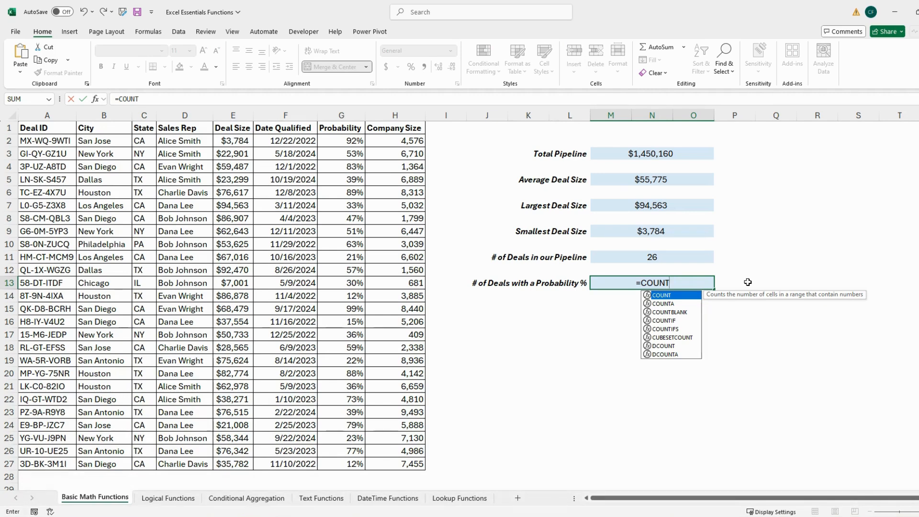
type("(")
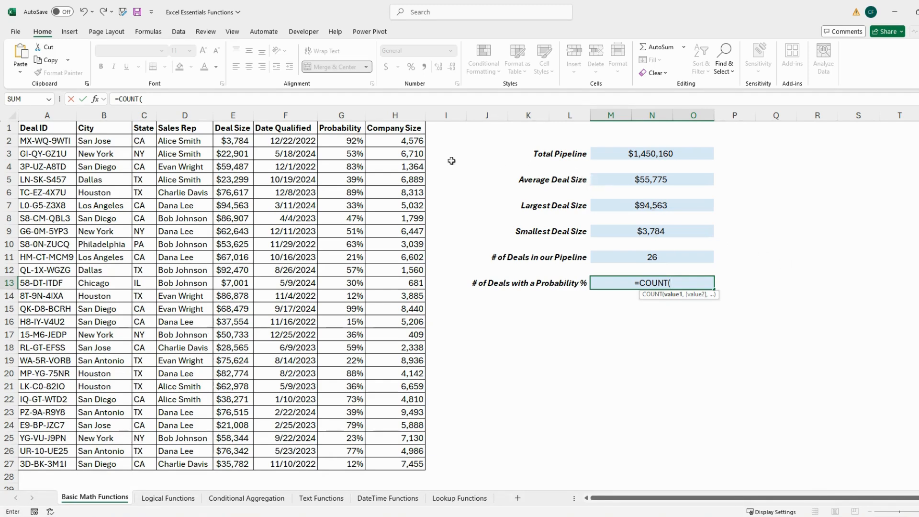
left_click(357, 144)
left_click_drag(356, 145, 355, 463)
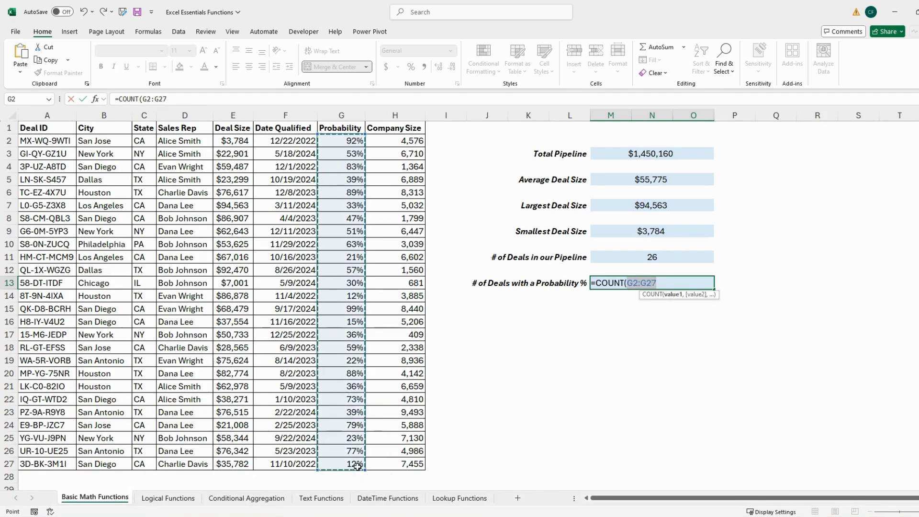
key("Return")
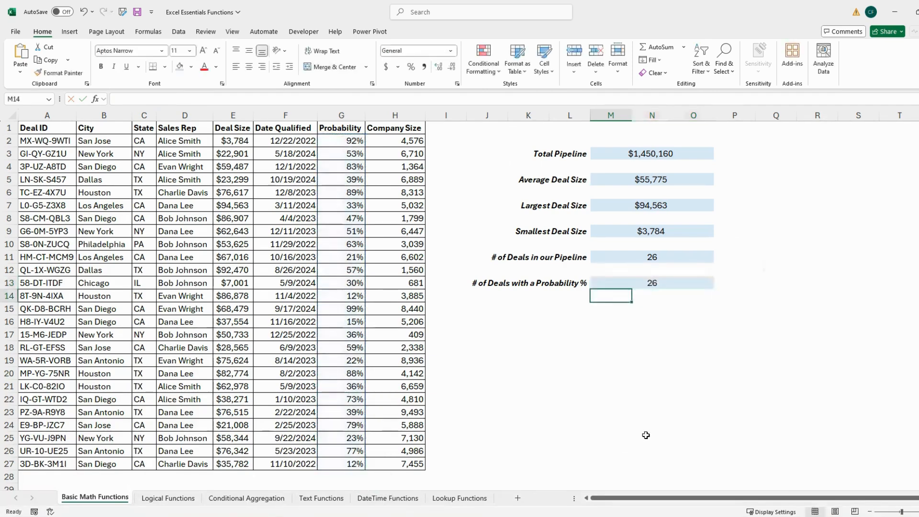
left_click(822, 273)
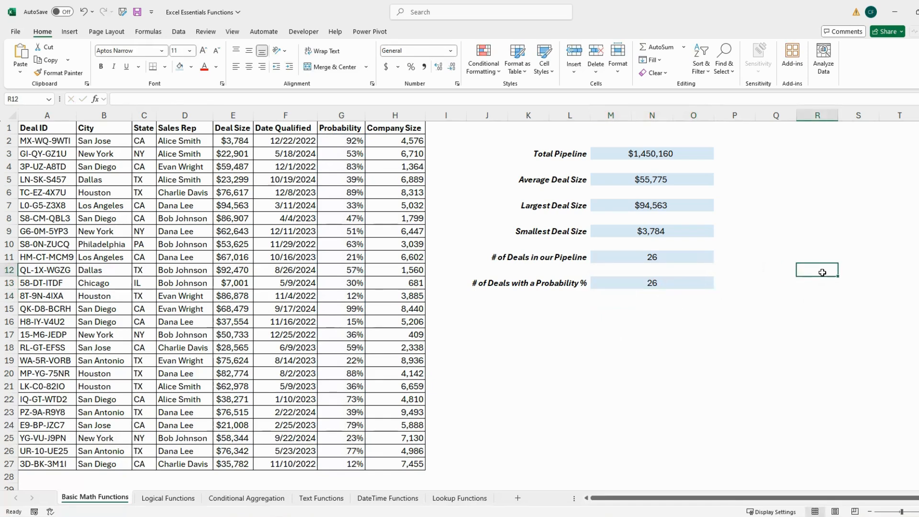